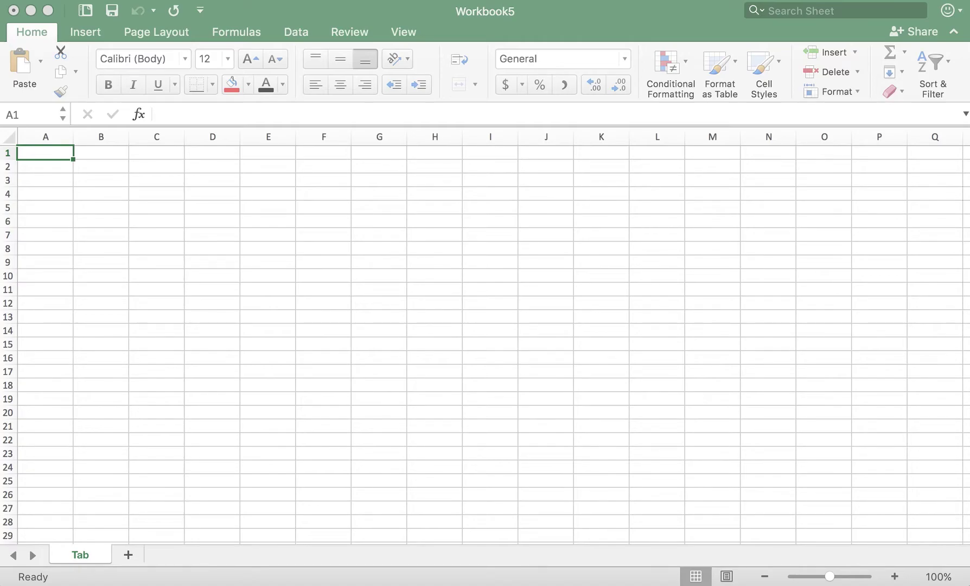
# - Rename the sheet named Tab to survey
pyautogui.doubleClick(71, 555)
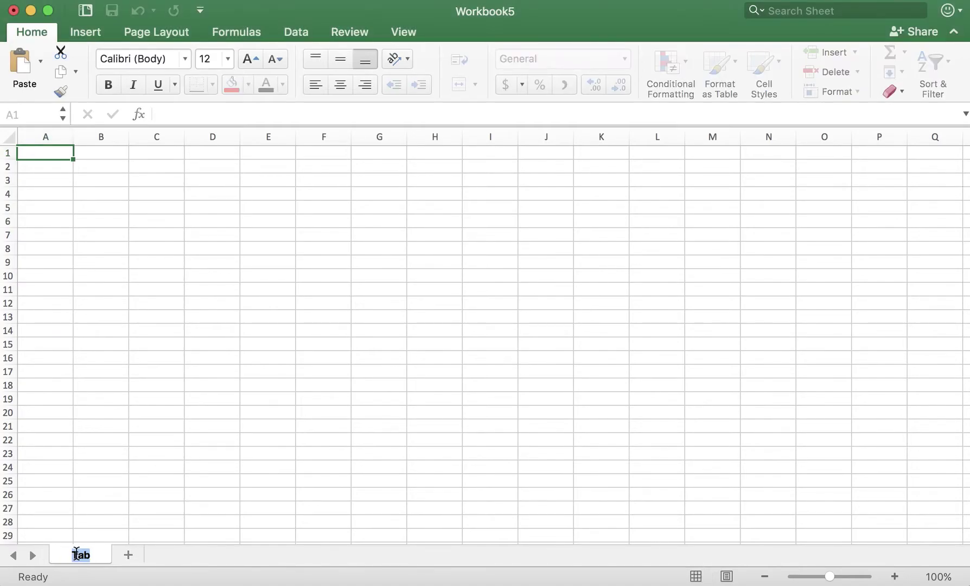
pyautogui.write('survey')
pyautogui.press('Return')
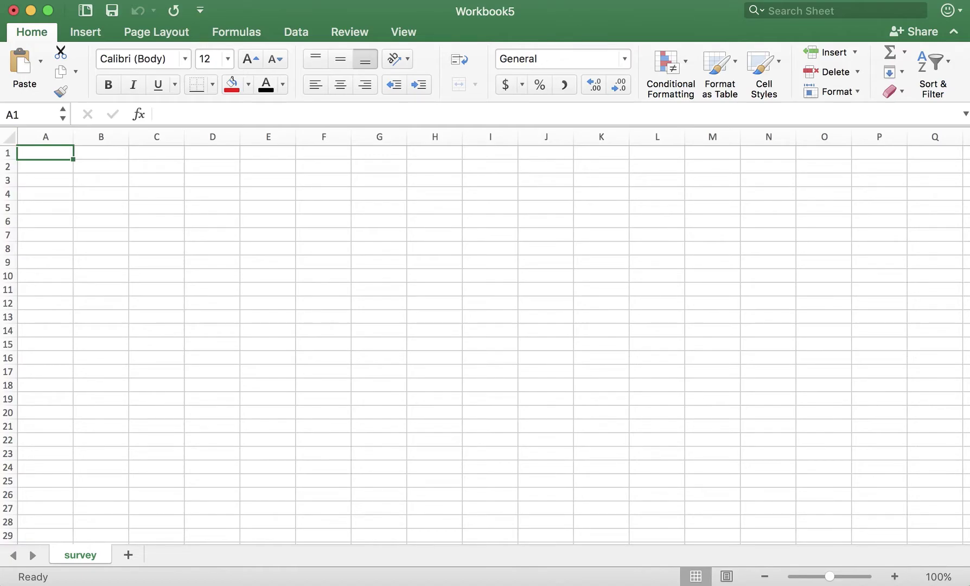
# - Add two new sheets and name them choices and settings
pyautogui.click(126, 555)
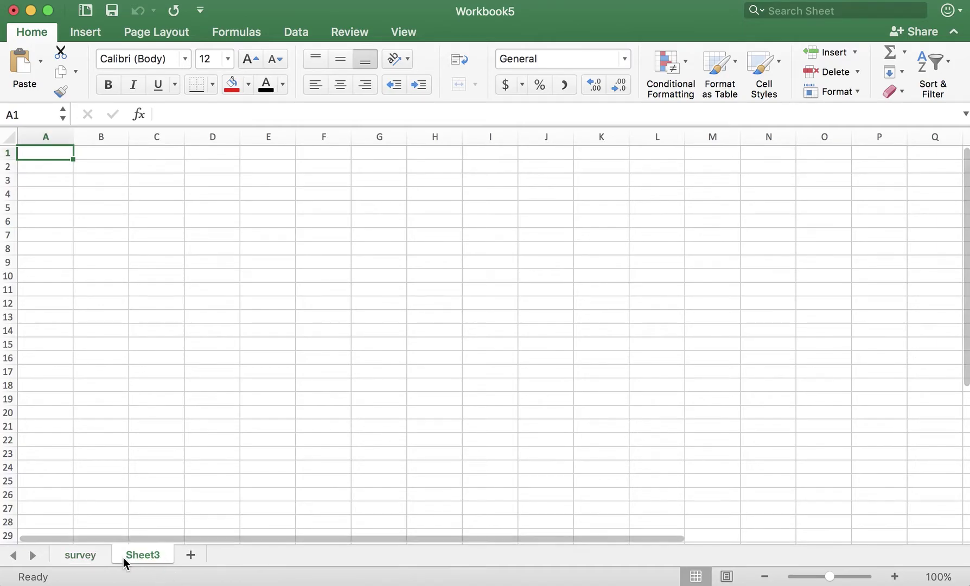
pyautogui.doubleClick(158, 556)
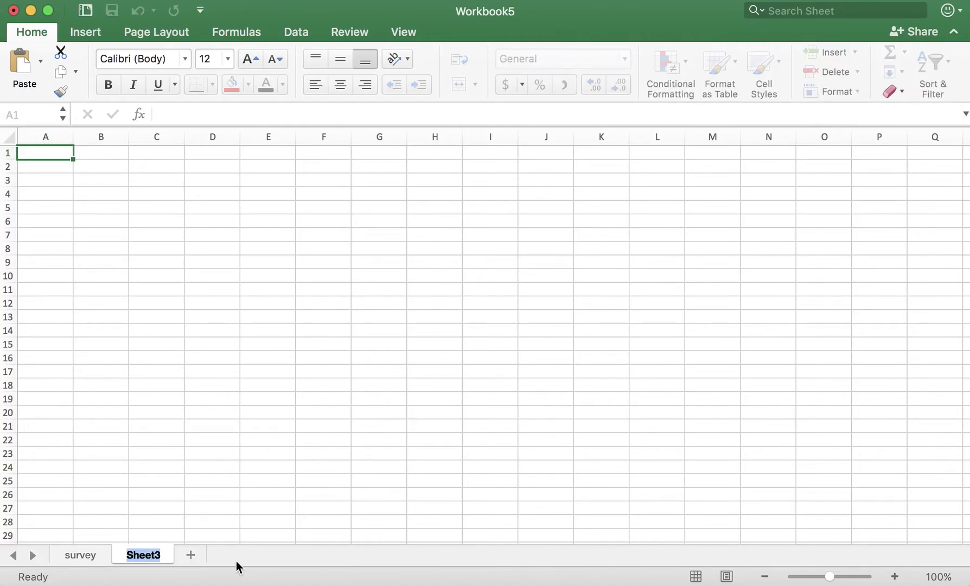
pyautogui.write('choices')
pyautogui.press('Return')
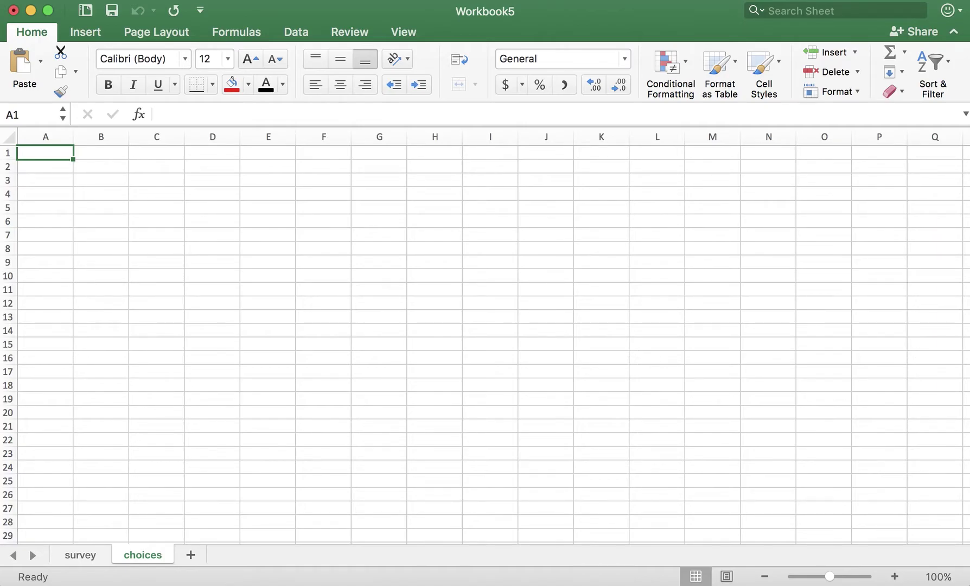
pyautogui.click(190, 555)
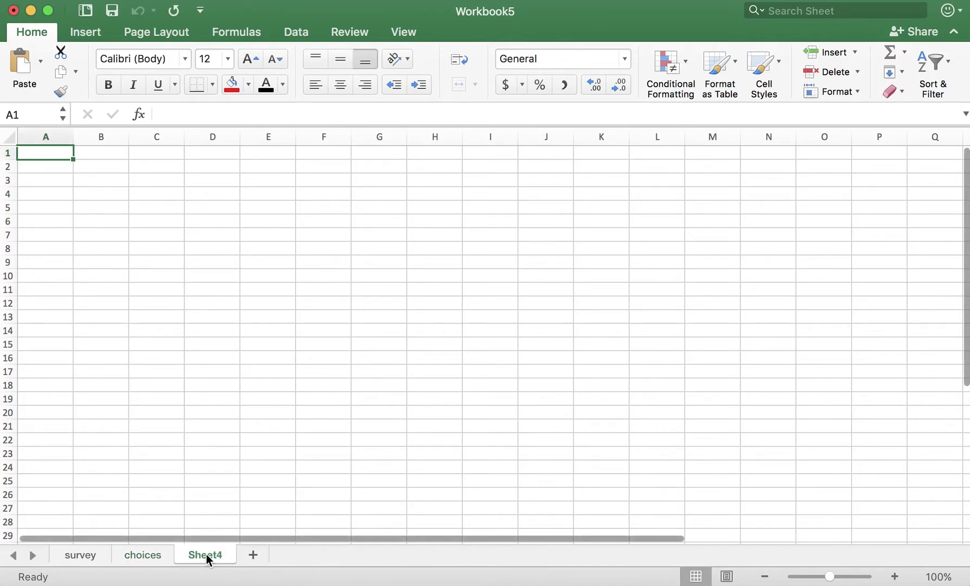
pyautogui.doubleClick(205, 554)
pyautogui.write('settings')
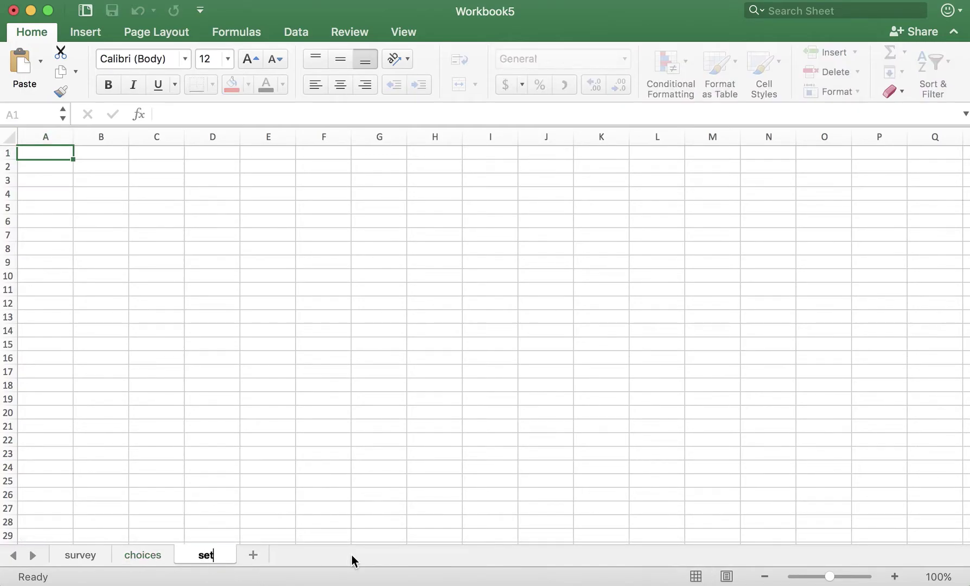
pyautogui.press('Return')
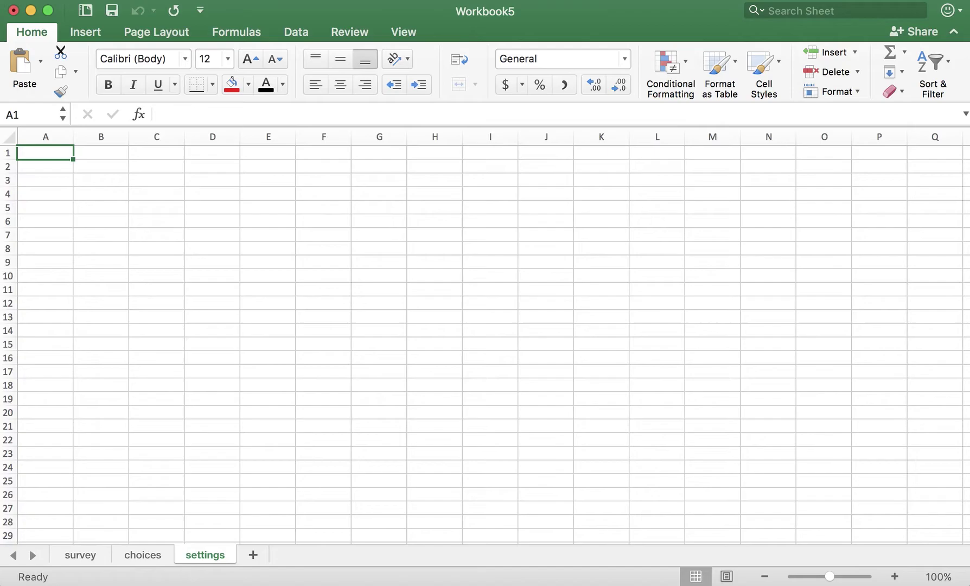
# - On the survey sheet, enter headers type in A1, name in B1 and label in C1
pyautogui.click(82, 555)
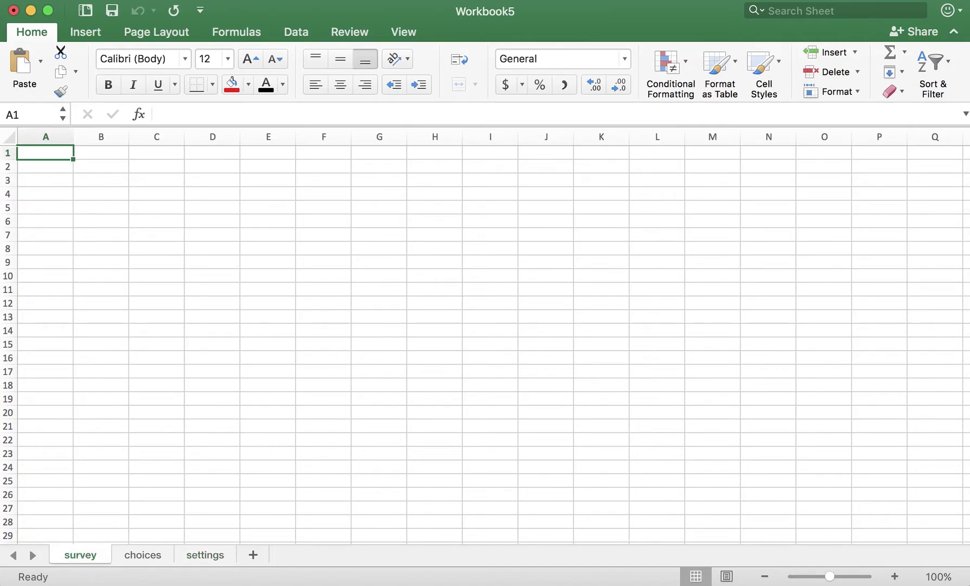
pyautogui.click(62, 153)
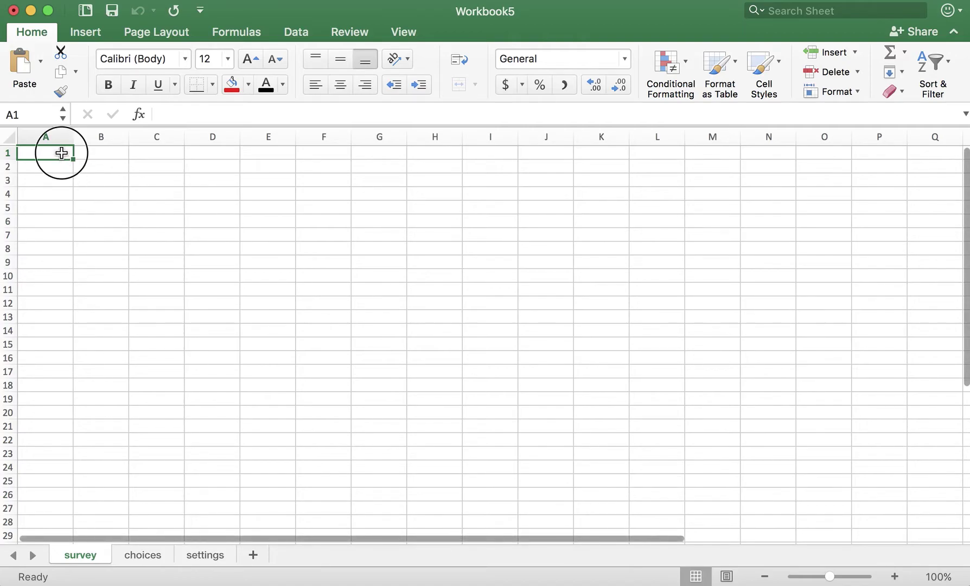
pyautogui.write('type')
pyautogui.click(66, 165)
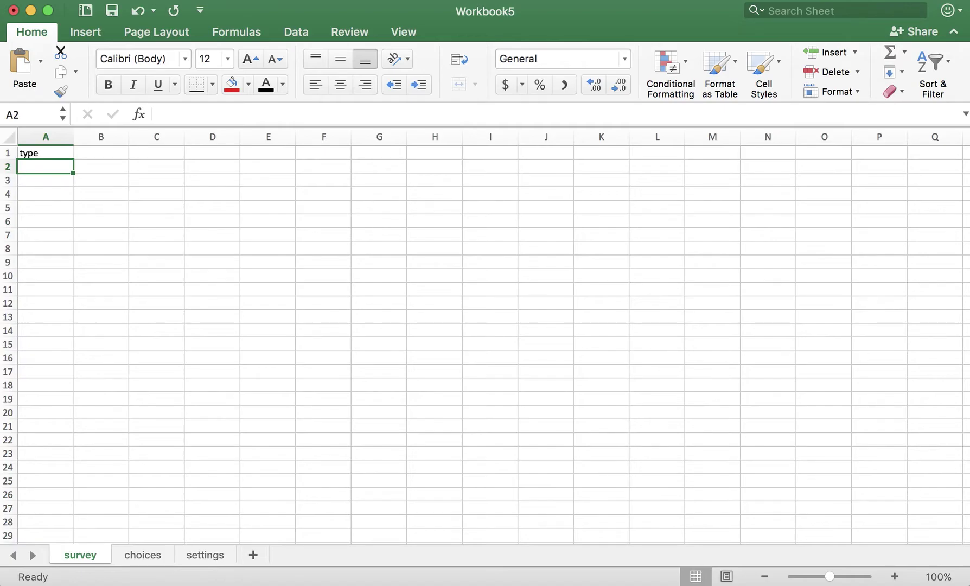
pyautogui.click(113, 156)
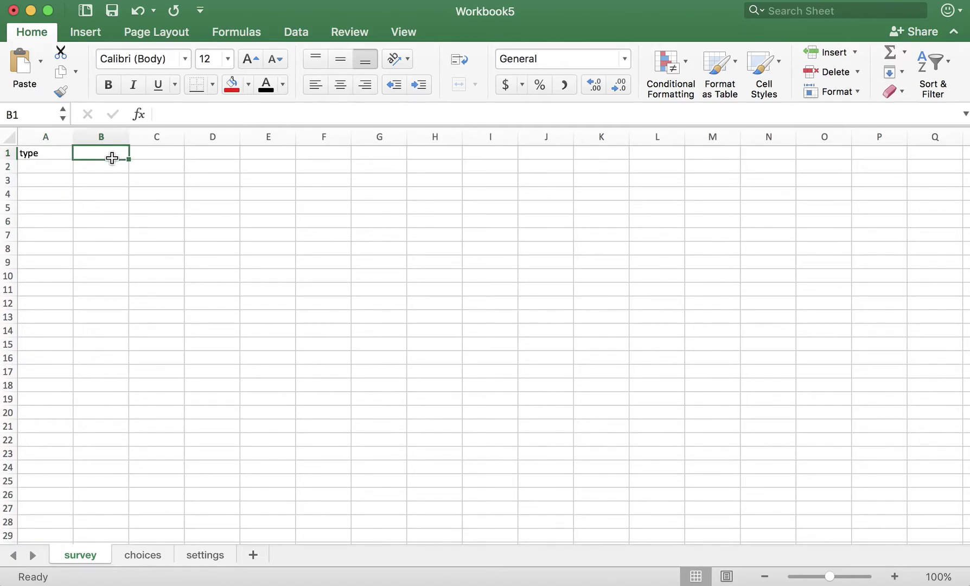
pyautogui.write('name')
pyautogui.press('Return')
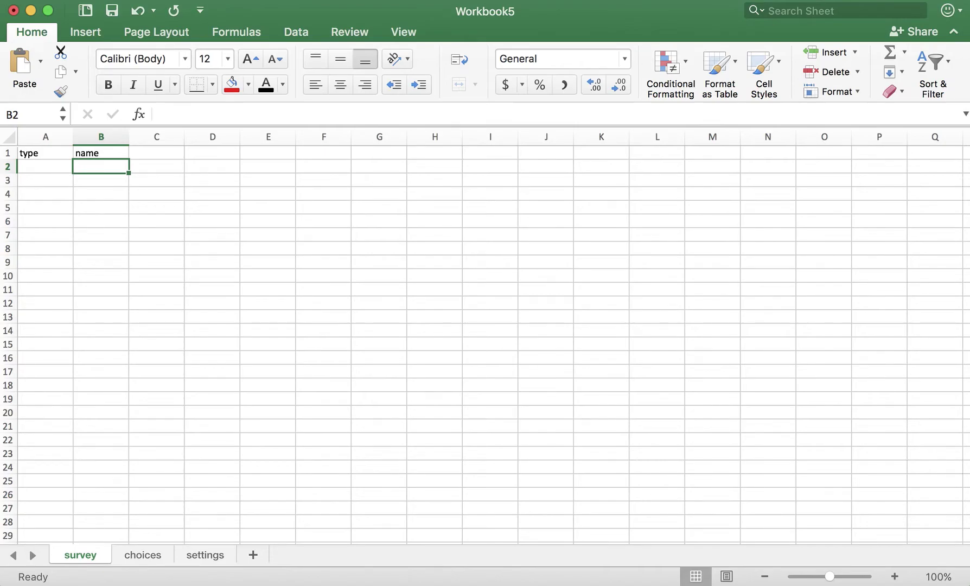
pyautogui.click(171, 151)
pyautogui.write('label')
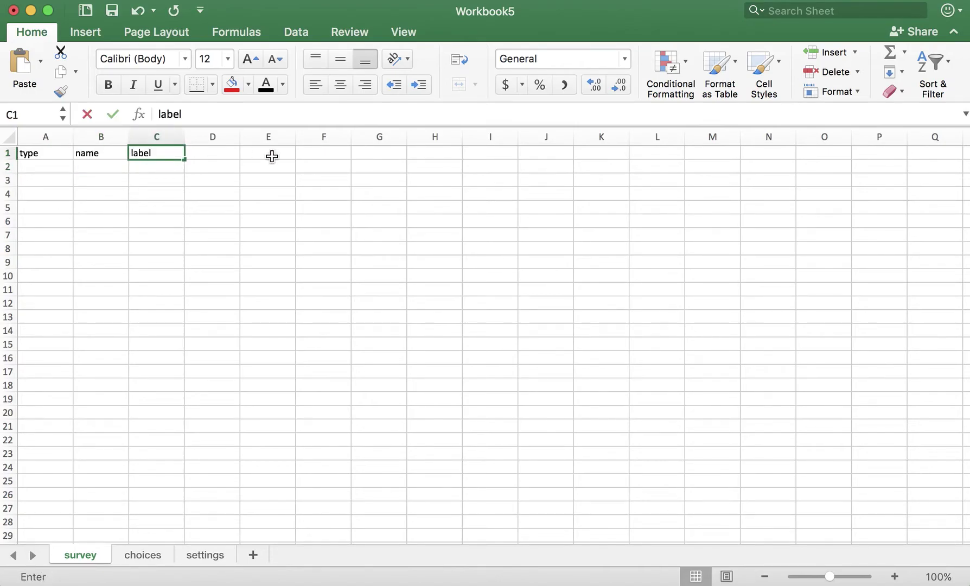
pyautogui.press('Return')
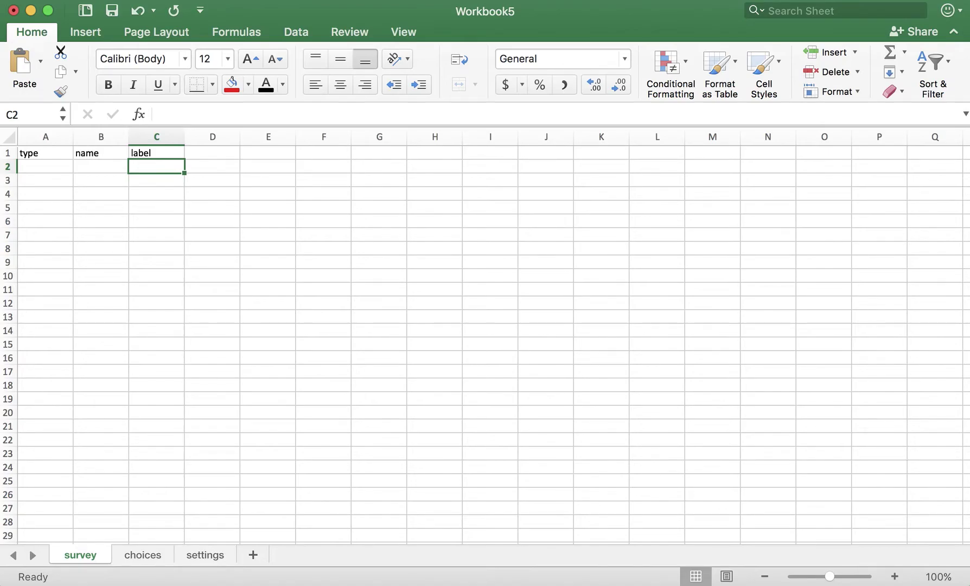
# - On the choices sheet, enter headers list name in A1, name in B1 and label in C1
pyautogui.click(147, 554)
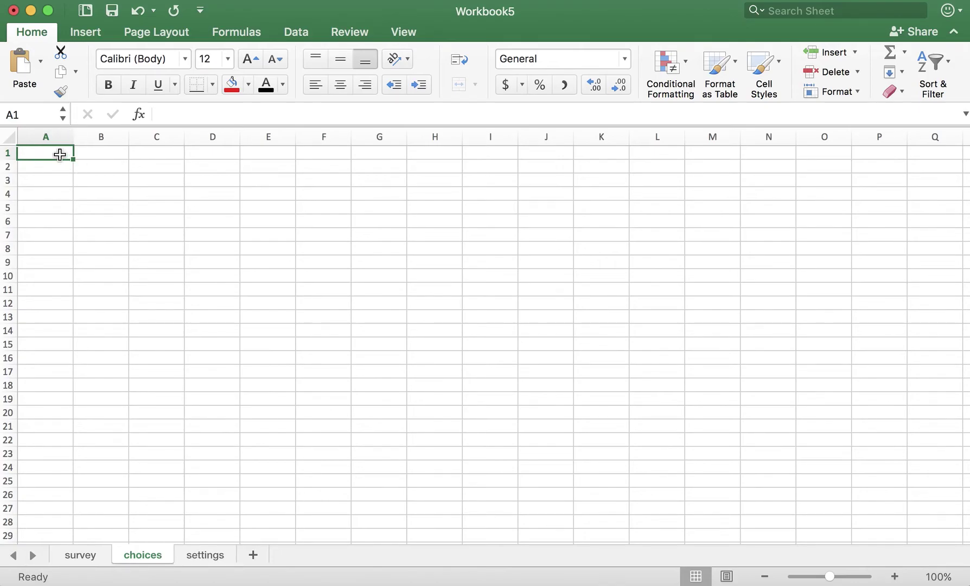
pyautogui.write('list name')
pyautogui.press('Return')
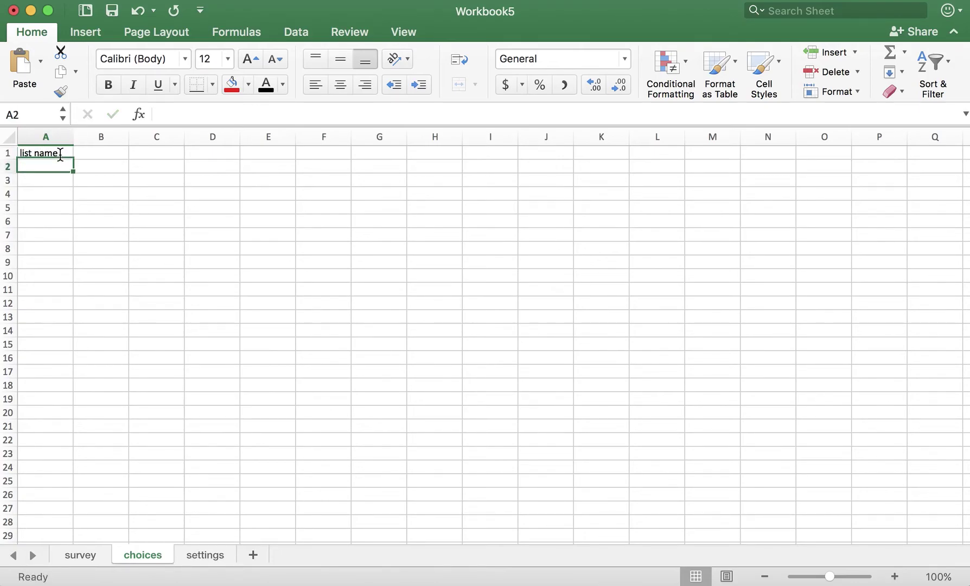
pyautogui.click(106, 152)
pyautogui.write('name')
pyautogui.press('Return')
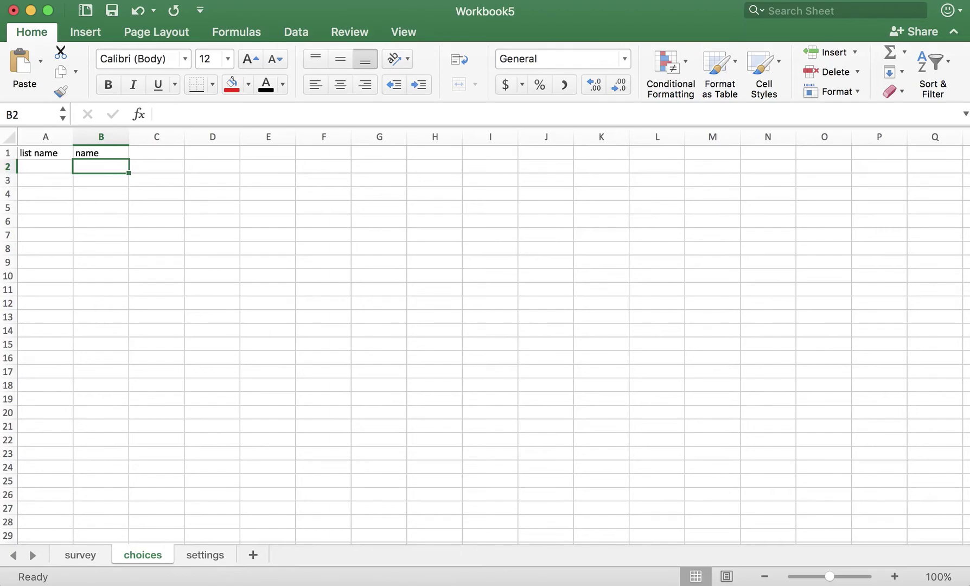
pyautogui.click(169, 153)
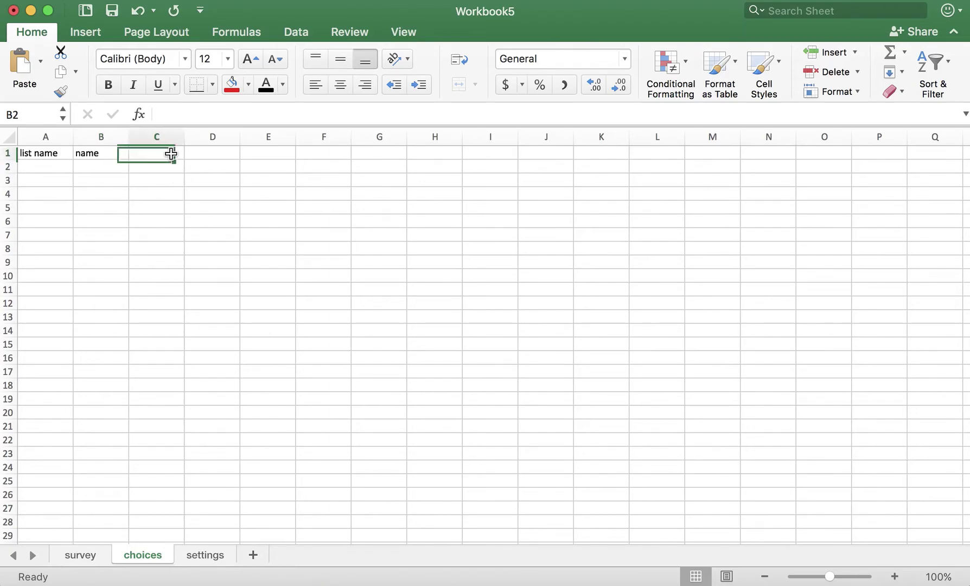
pyautogui.write('label')
pyautogui.press('Return')
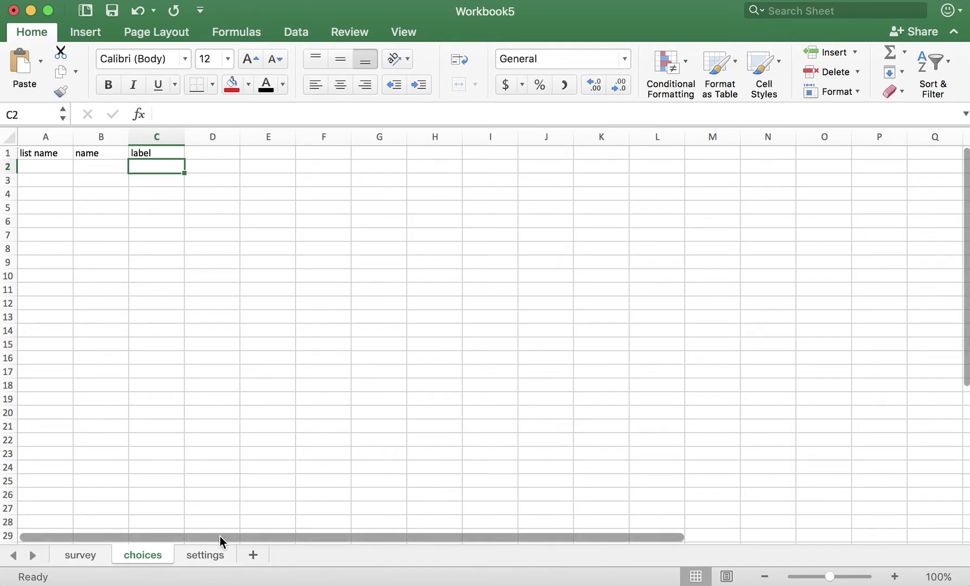
# - On the settings sheet, enter headers form_title in A1, form_id in B1 and version in C1
pyautogui.click(215, 553)
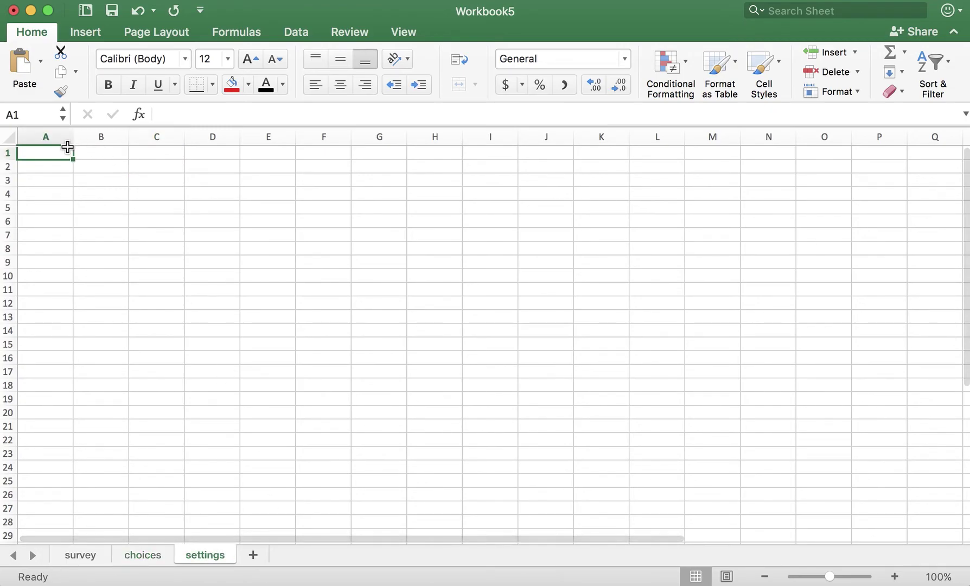
pyautogui.write('form_title')
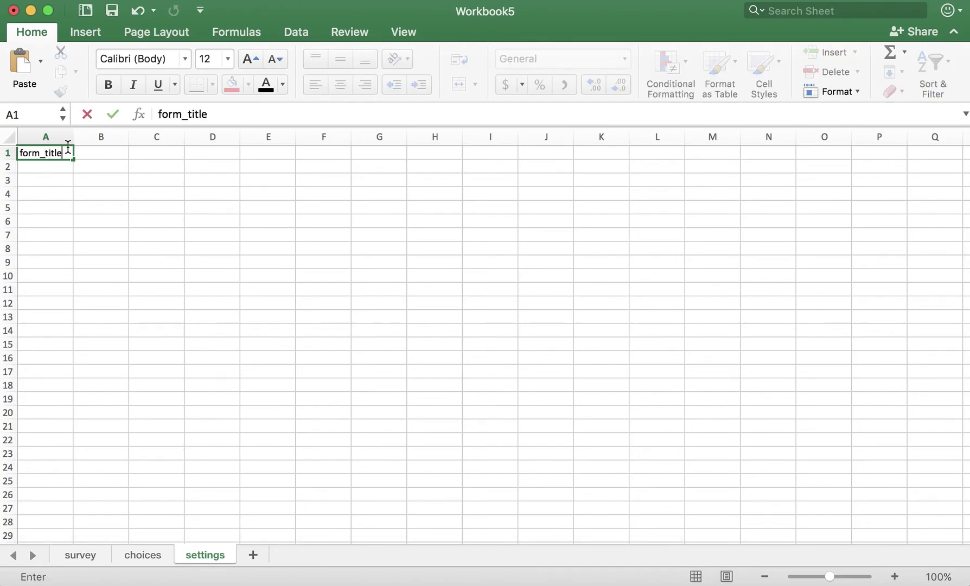
pyautogui.press('Return')
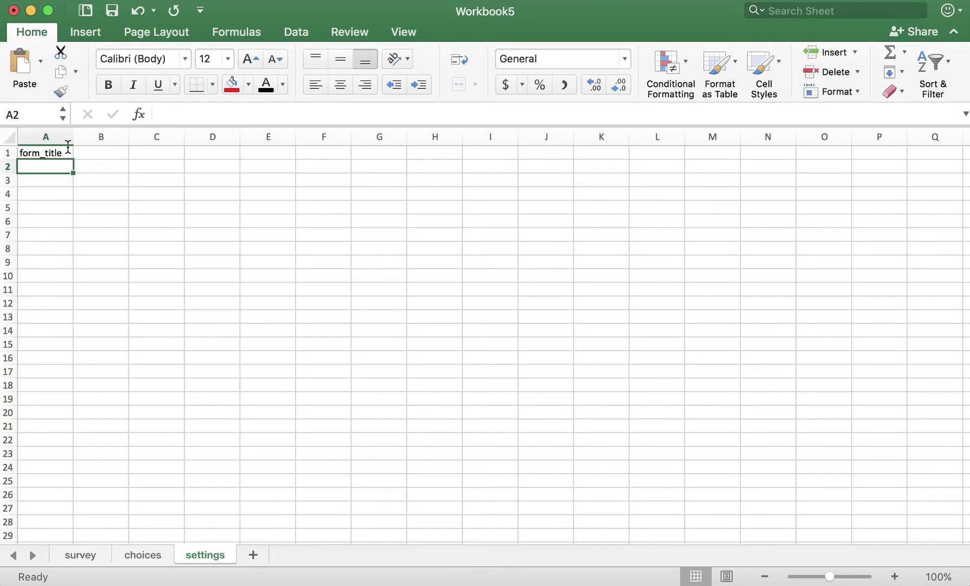
pyautogui.click(103, 152)
pyautogui.write('form_id')
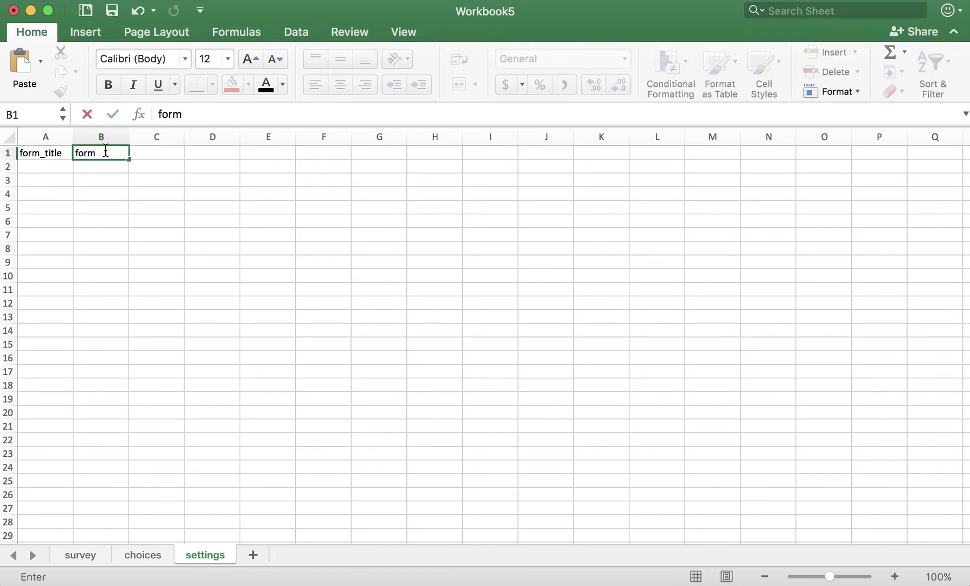
pyautogui.press('Return')
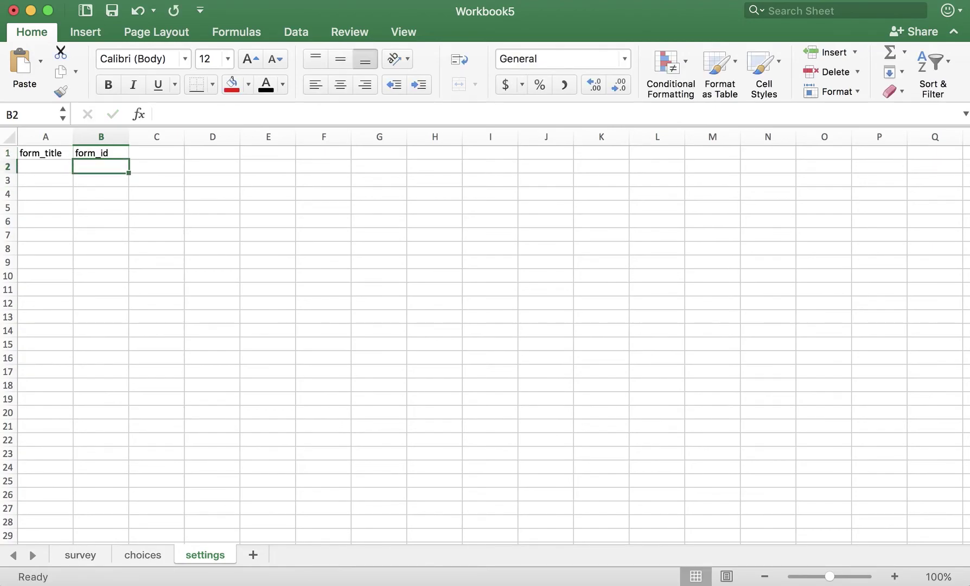
pyautogui.click(168, 155)
pyautogui.write('ver')
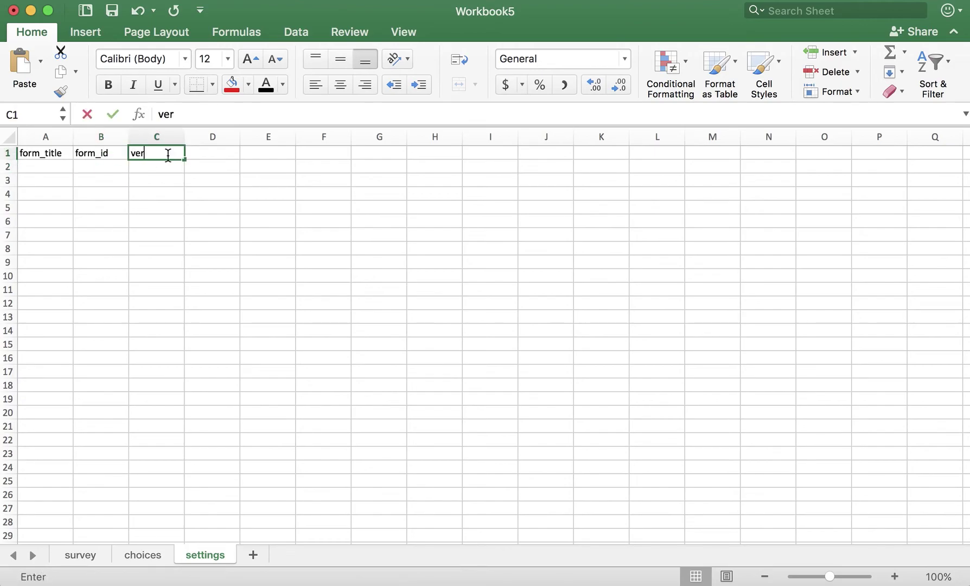
pyautogui.write('sion')
pyautogui.press('Return')
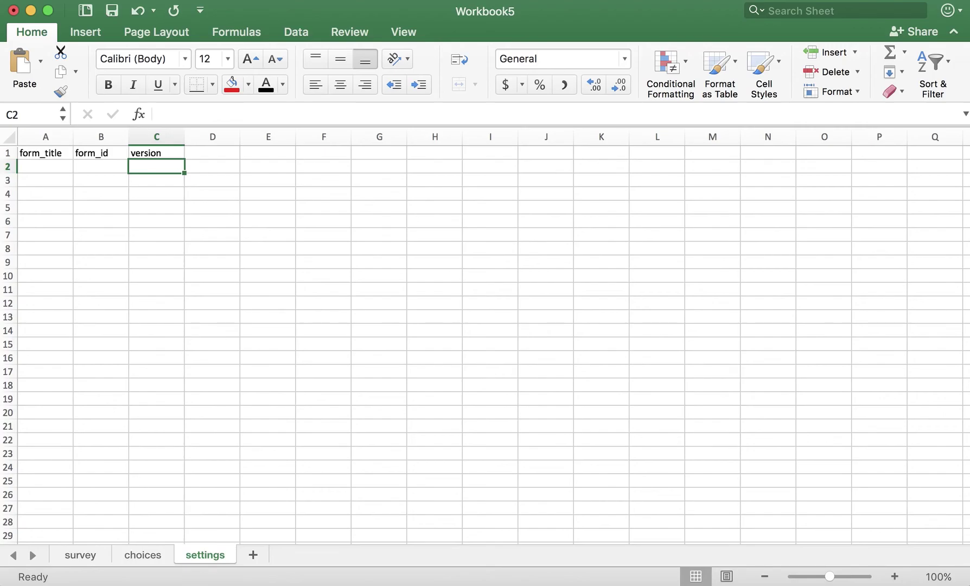
# - Save the workbook as XLSForm_Template in Excel Template (.xltx) format
pyautogui.press('super+s')
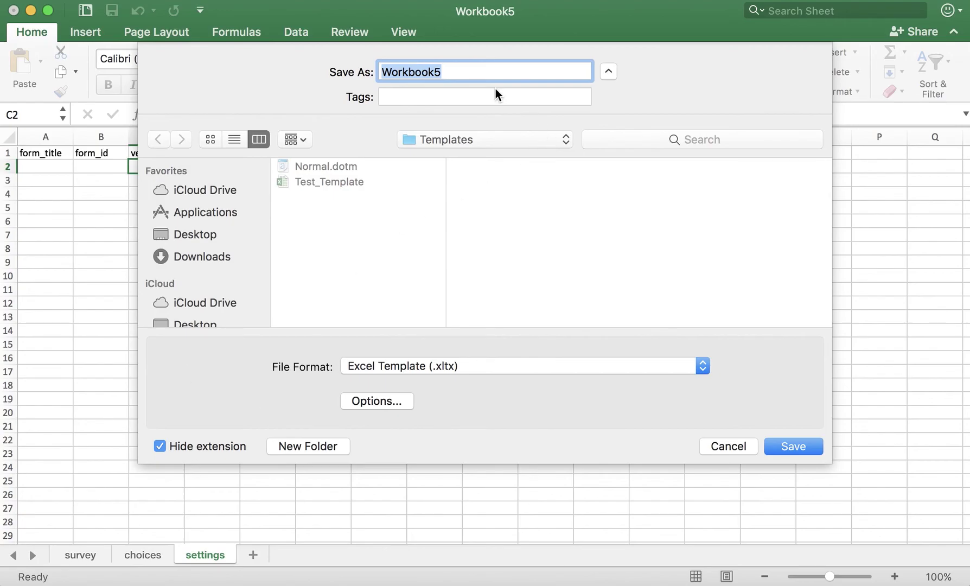
pyautogui.write('XLSFo')
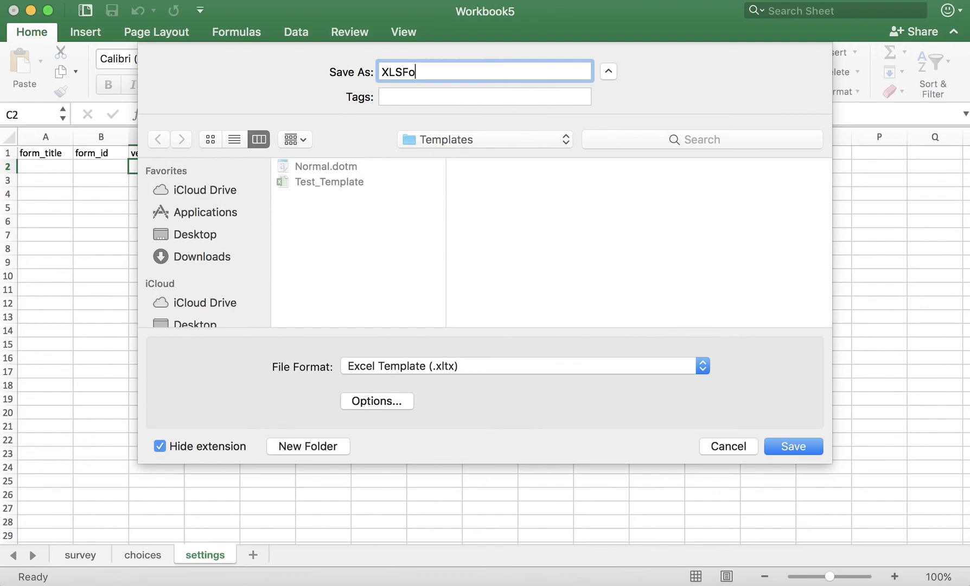
pyautogui.write('rm_Template')
pyautogui.click(795, 447)
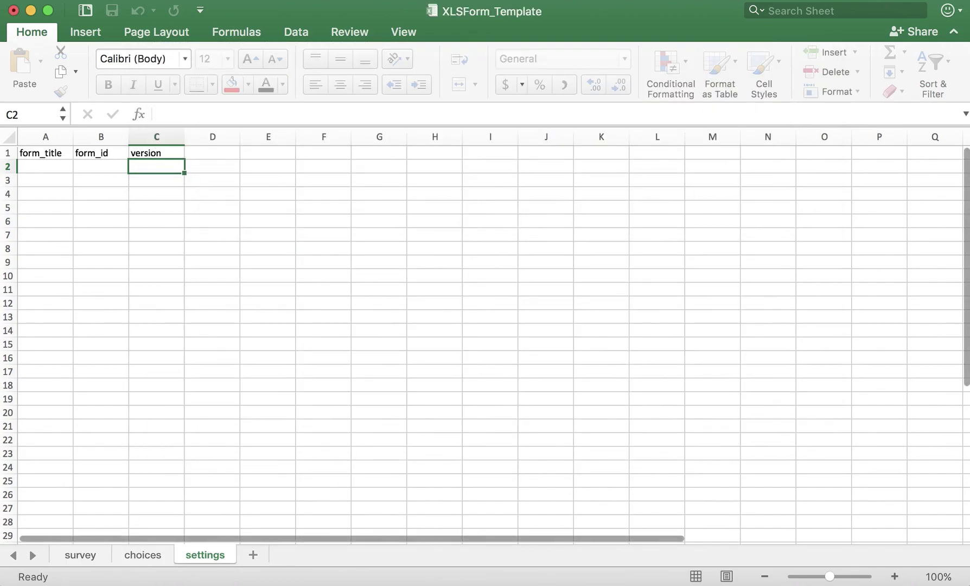